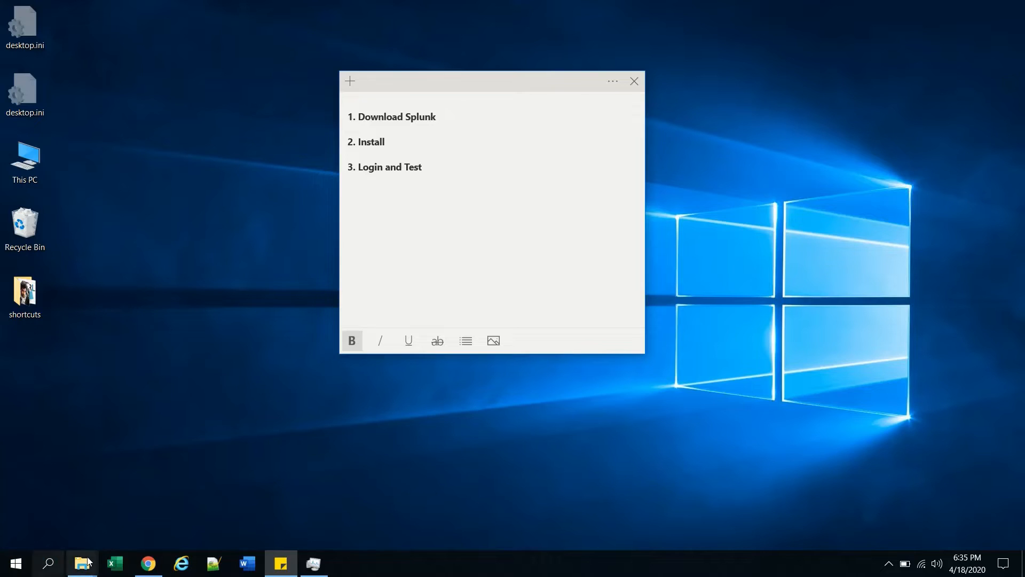
- Bring the Chrome window with the new Google tab to the front
click(148, 563)
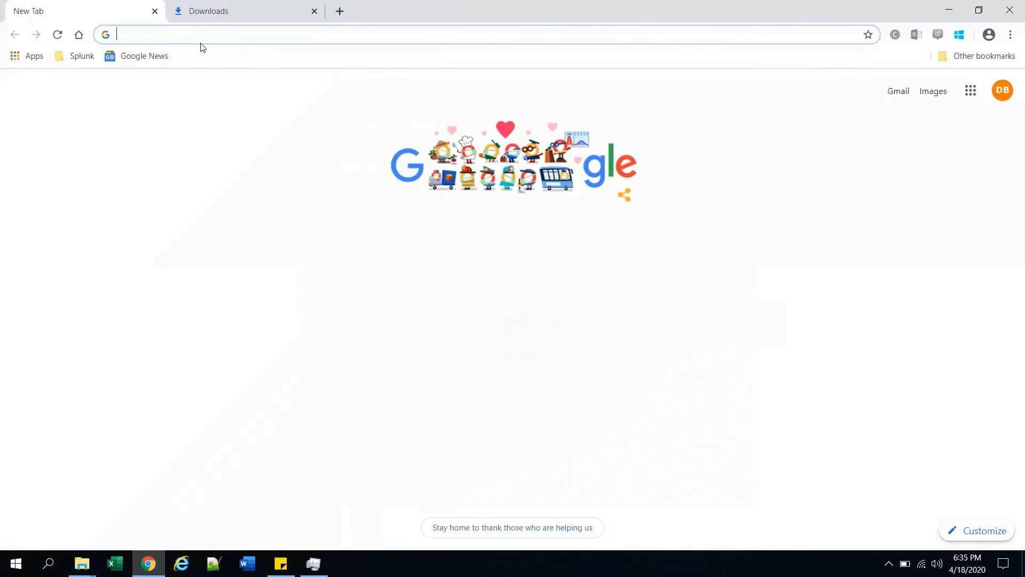
- Search Google for 'download splunk' and open the 'Download Splunk Enterprise for Free' result
text(dowan)
key(BackSpace)
key(BackSpace)
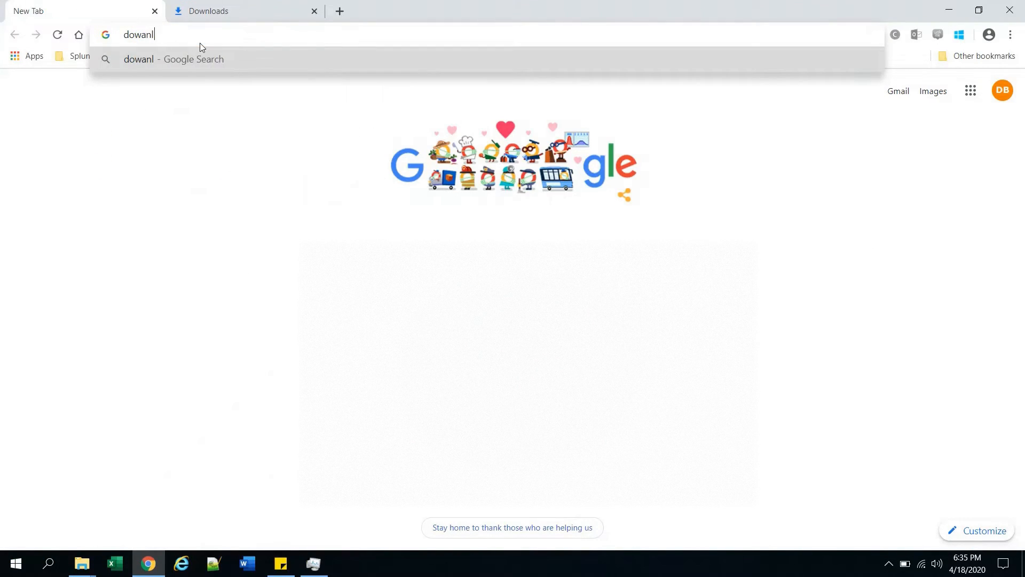
key(Down)
key(Return)
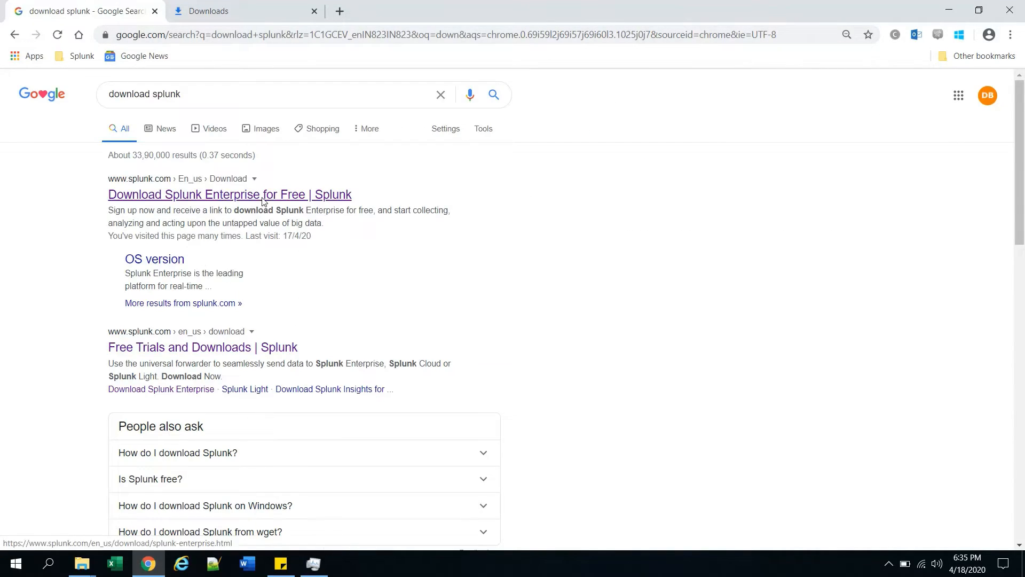
click(255, 199)
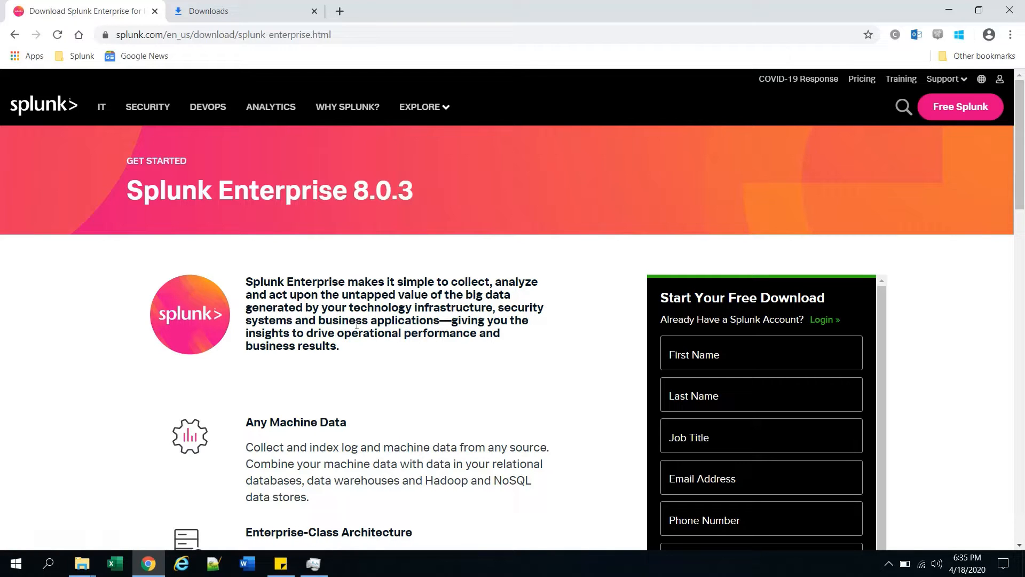
- Switch the Splunk download form from sign-up to existing-account login
scroll(817, 357, down, 1)
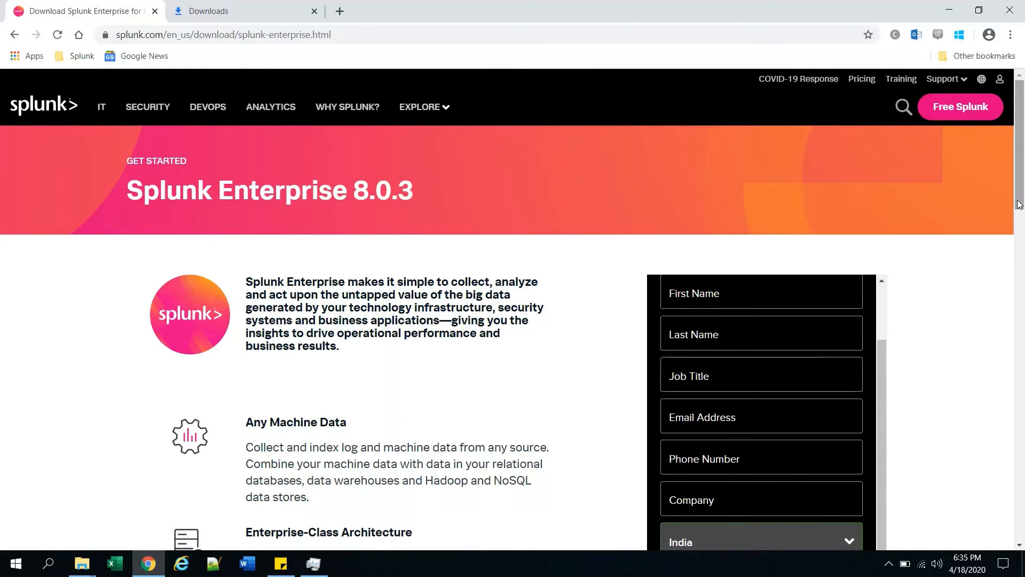
scroll(1019, 203, down, 7)
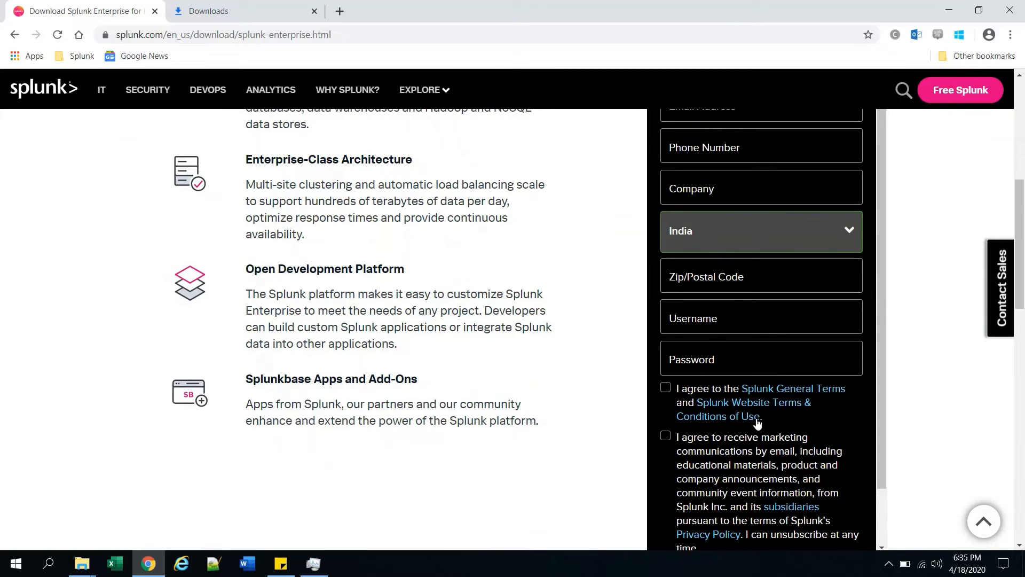
scroll(758, 422, up, 5)
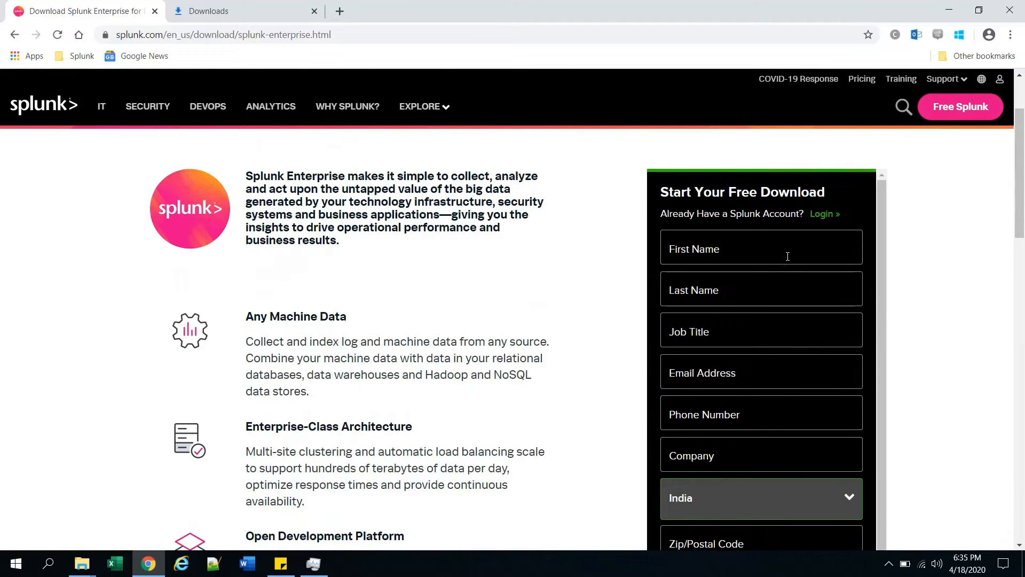
click(825, 215)
- Sign in with the account username and password, then scroll to the Windows .msi packages
click(746, 234)
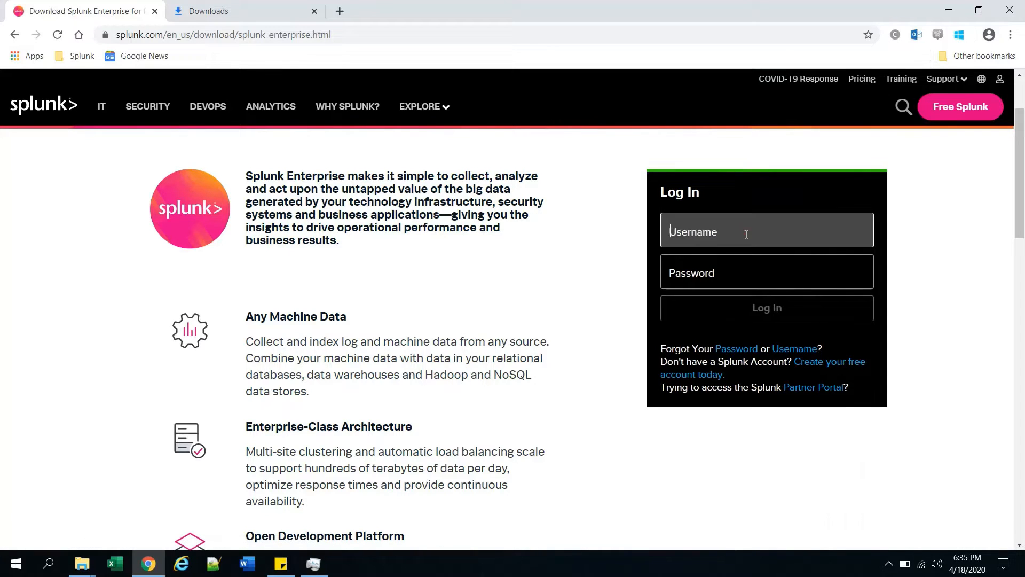
text(Dnyanes)
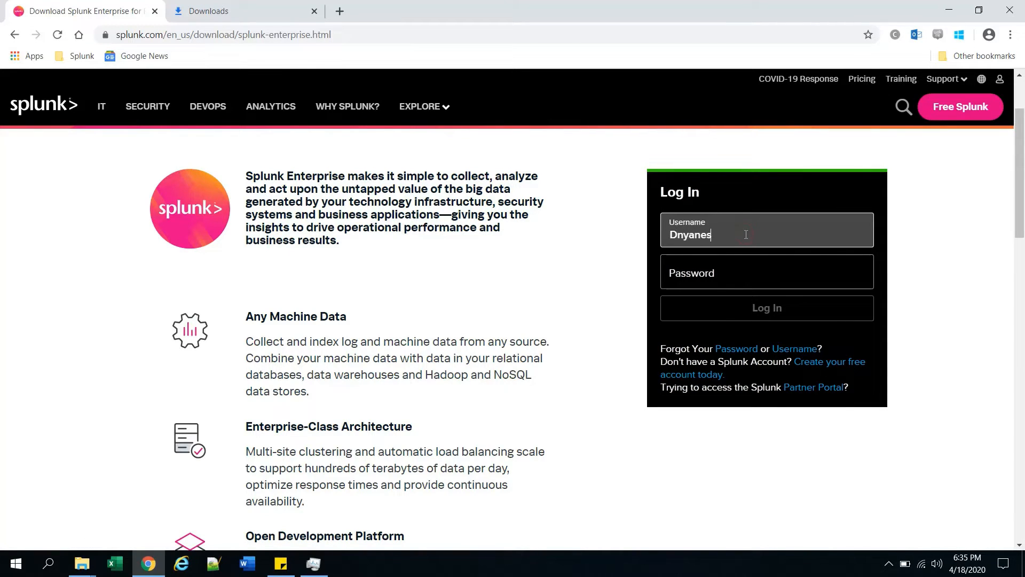
text(h7)
key(Tab)
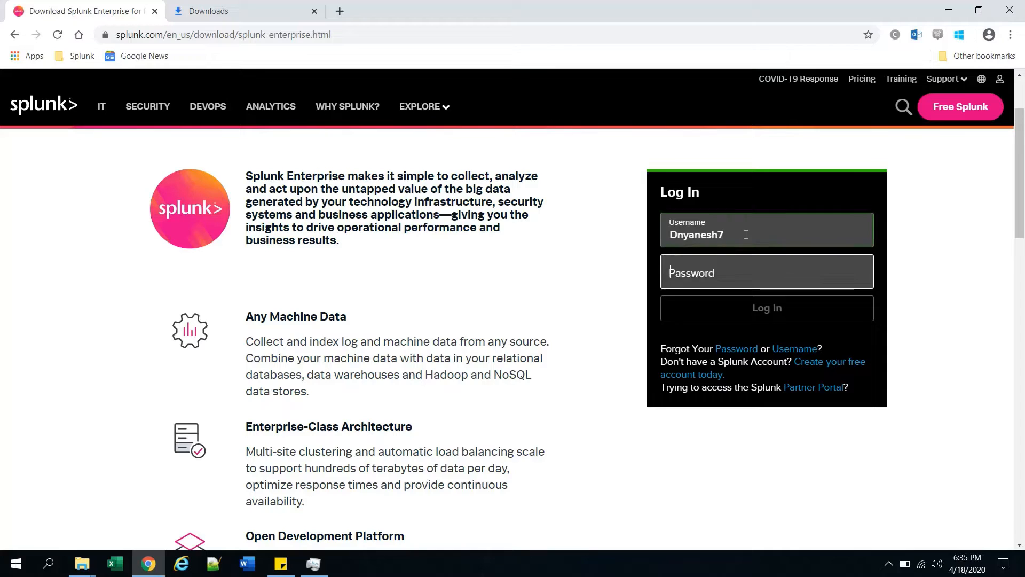
text(••••)
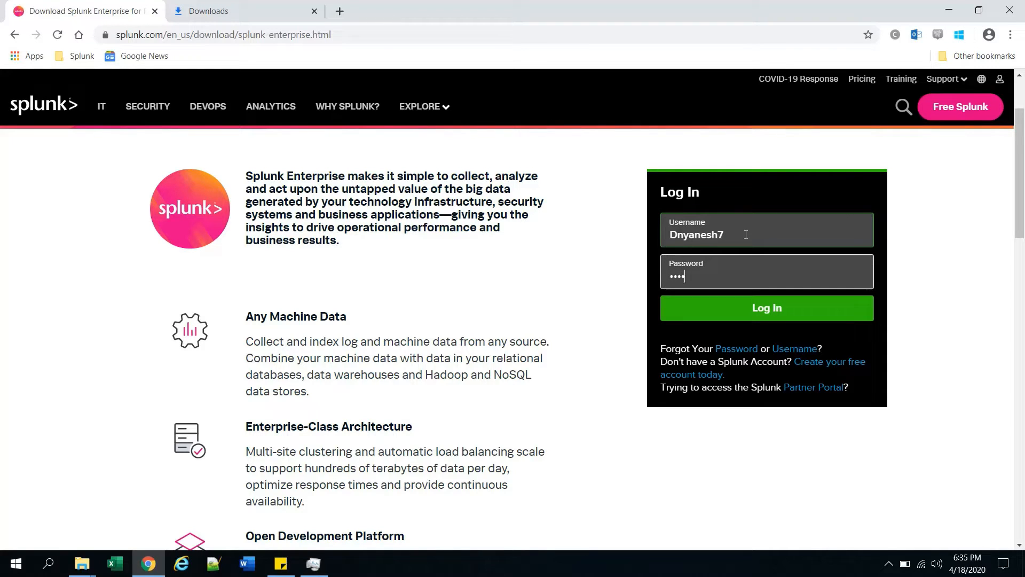
text(••••••••)
key(Return)
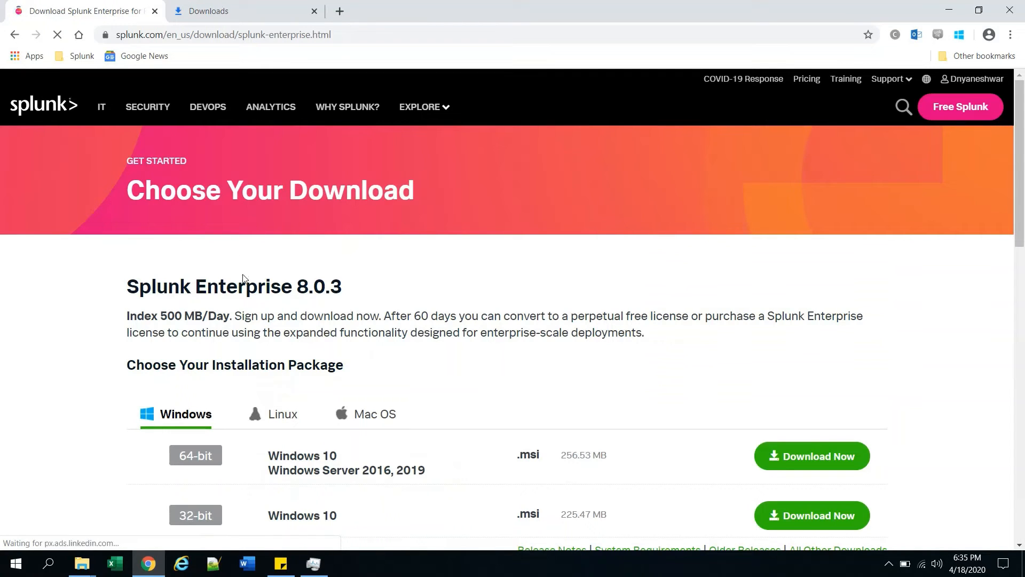
scroll(238, 303, down, 1)
scroll(239, 303, down, 2)
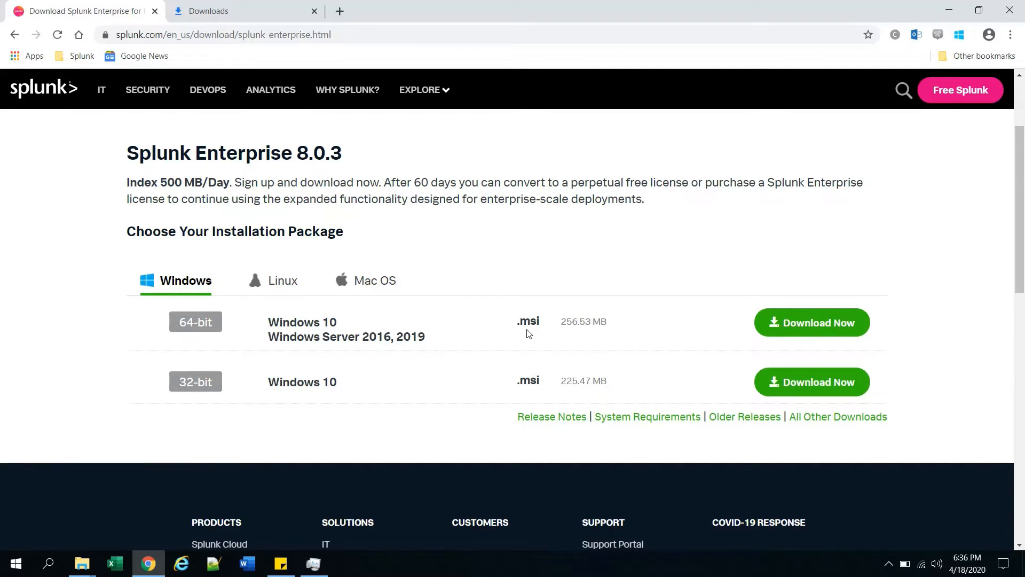
- Verify splunk-8.0.3 x64 .msi in today's downloads, then minimize Chrome and mark 'Install' in the note
click(223, 11)
scroll(239, 214, up, 3)
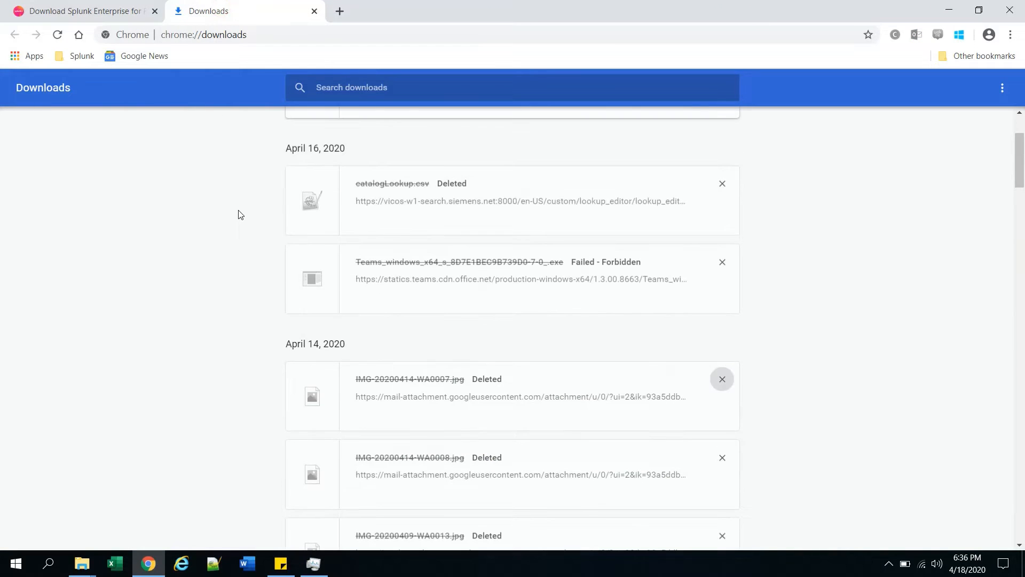
scroll(238, 215, up, 2)
scroll(238, 214, down, 1)
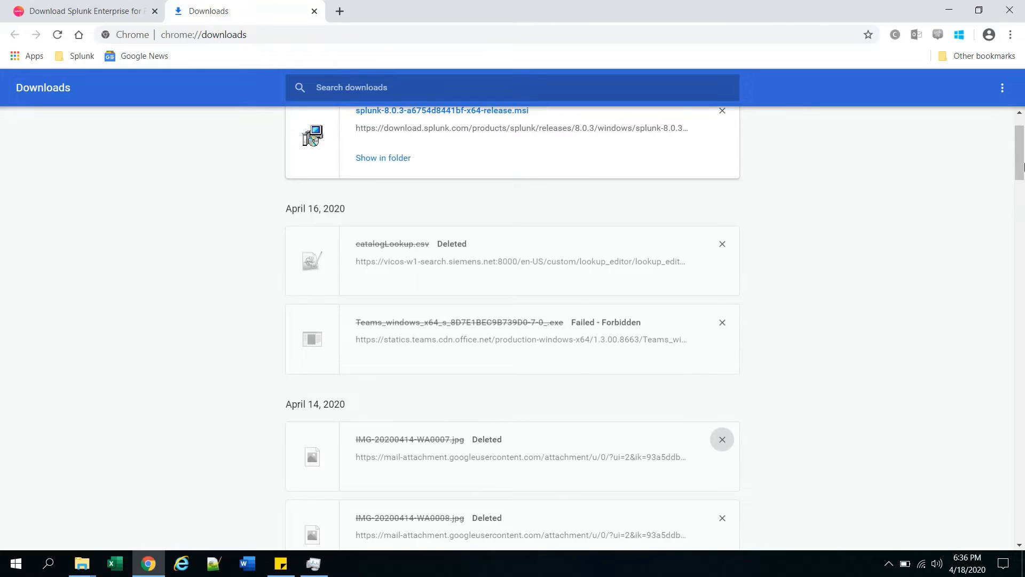
drag(1023, 167, 1022, 162)
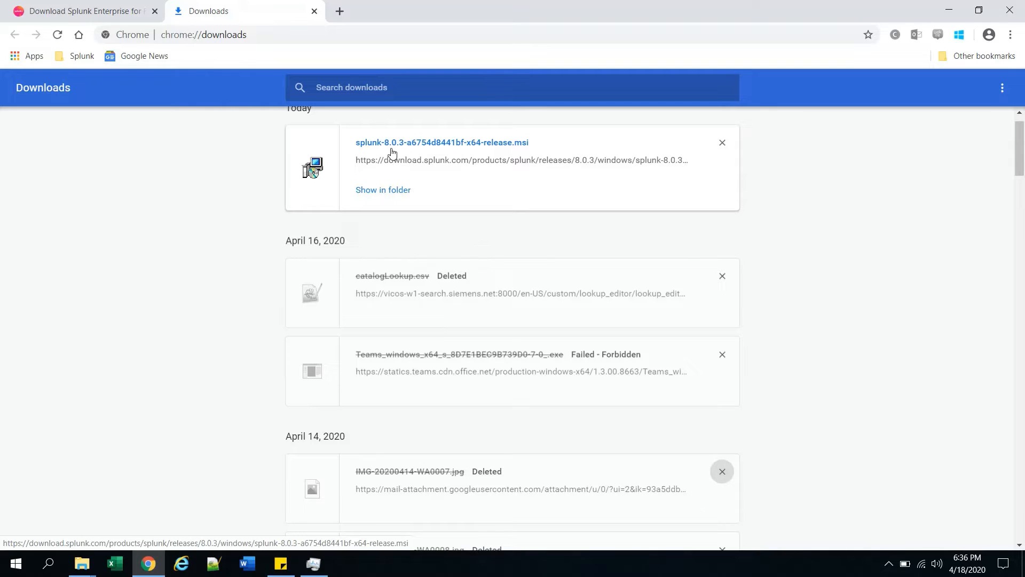
click(951, 8)
drag(407, 142, 358, 139)
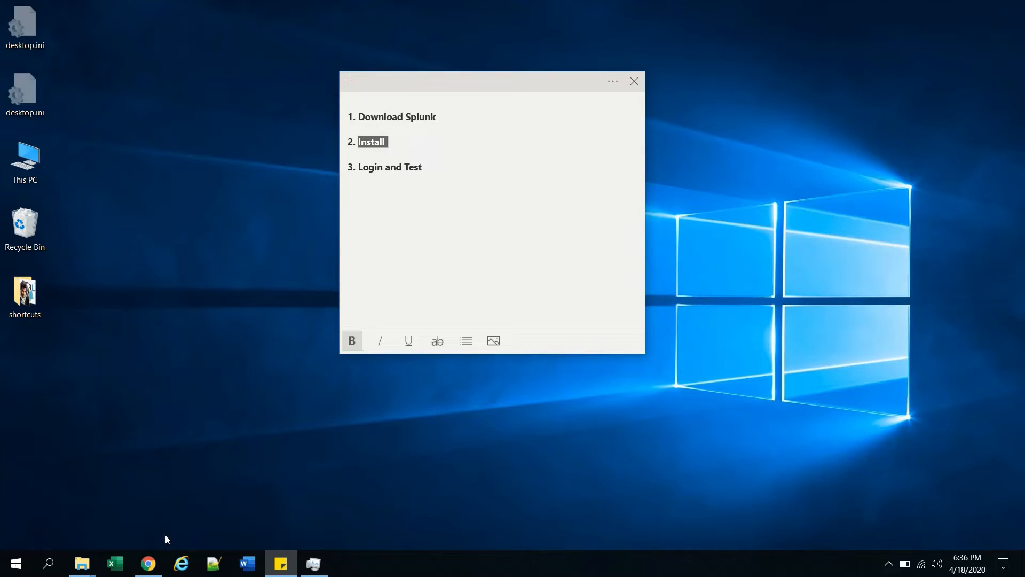
- Launch the downloaded splunk-8.0.3 x64 .msi from Chrome's downloads, confirming Run in the security warning
click(148, 564)
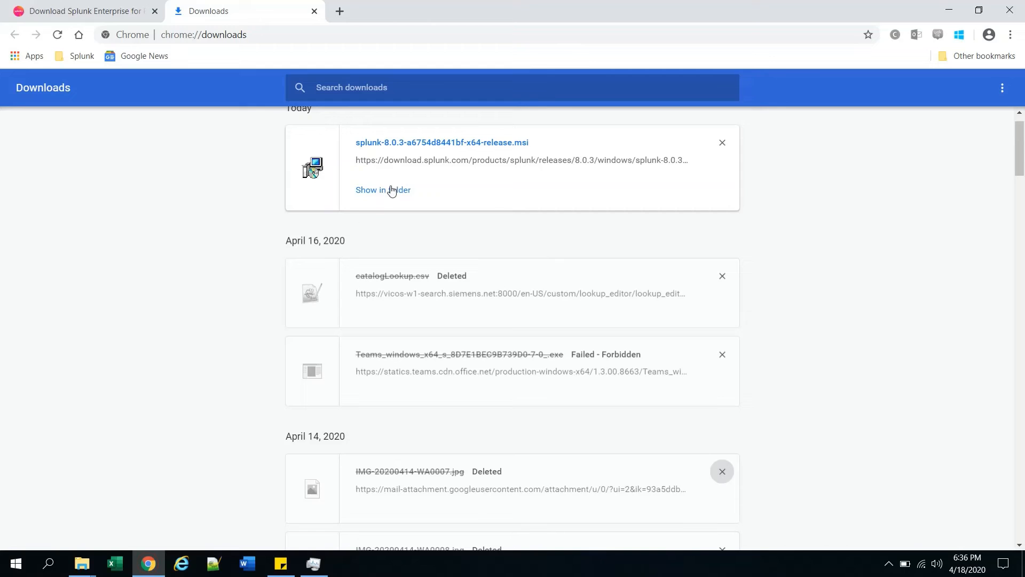
click(435, 142)
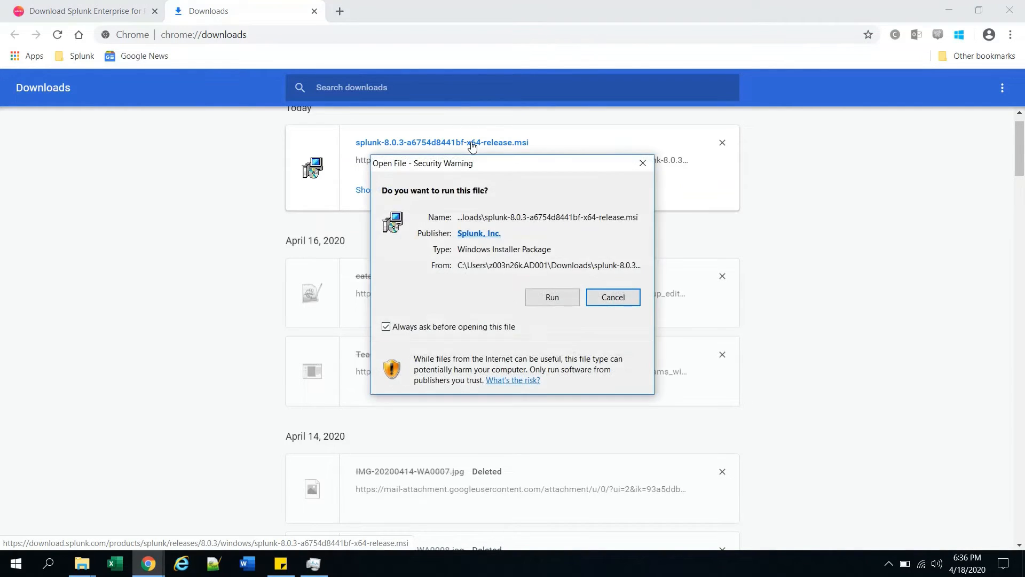
click(551, 299)
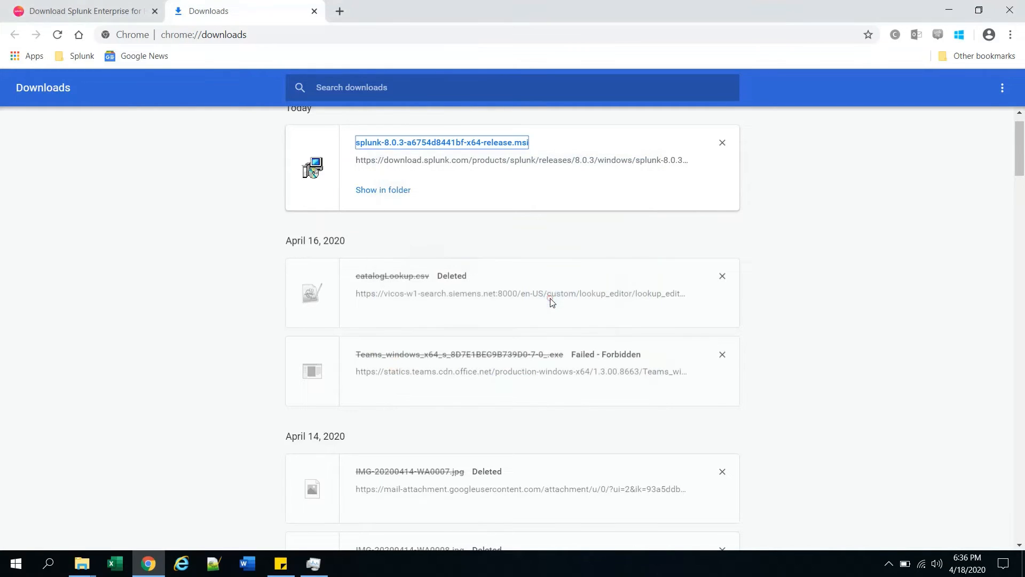
click(950, 9)
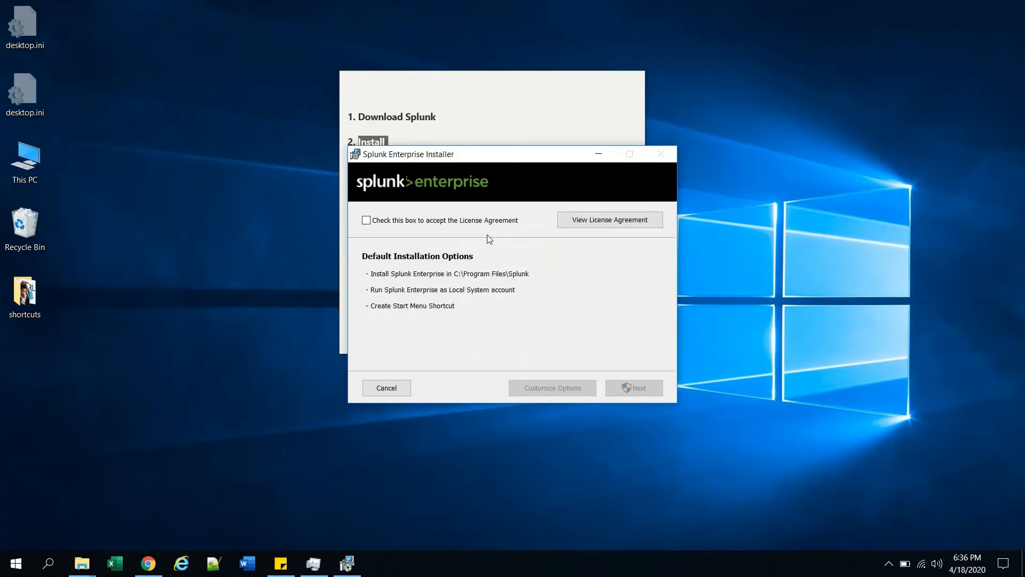
- Accept the license agreement and set the administrator username, password and password confirmation
click(472, 221)
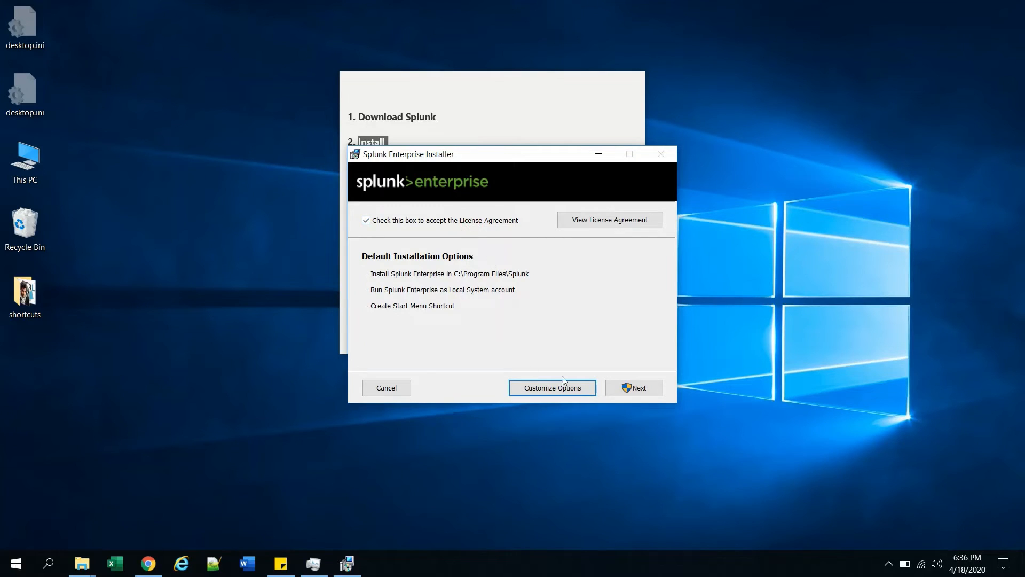
click(635, 387)
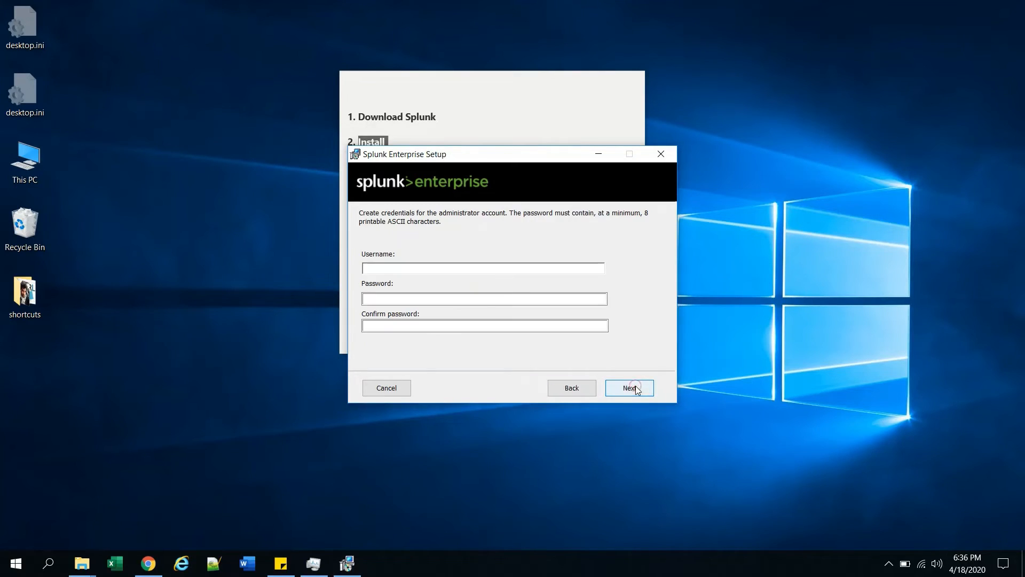
click(421, 268)
text(admin)
key(Tab)
text(••••)
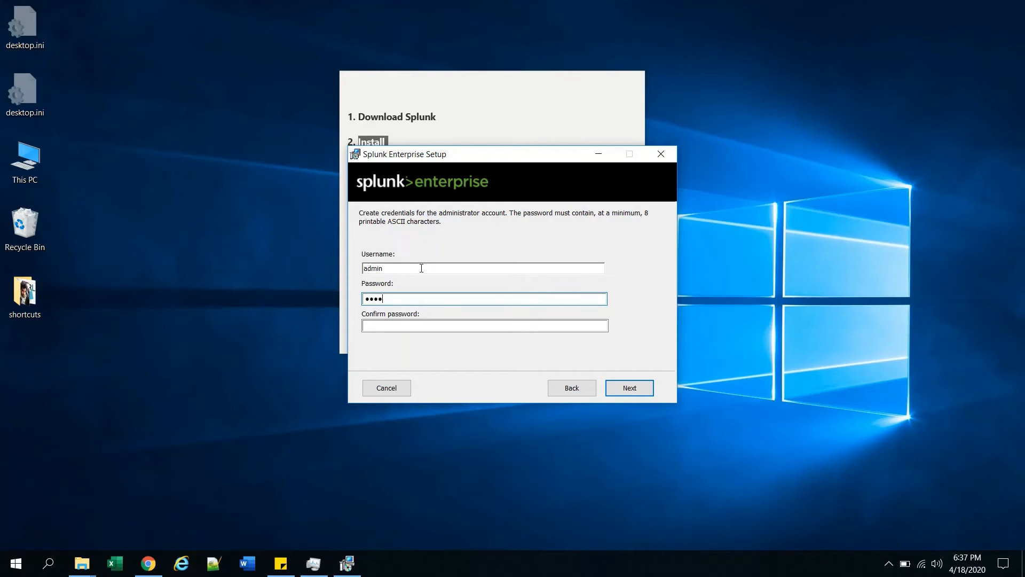
text(•••••)
key(Tab)
text(••••••)
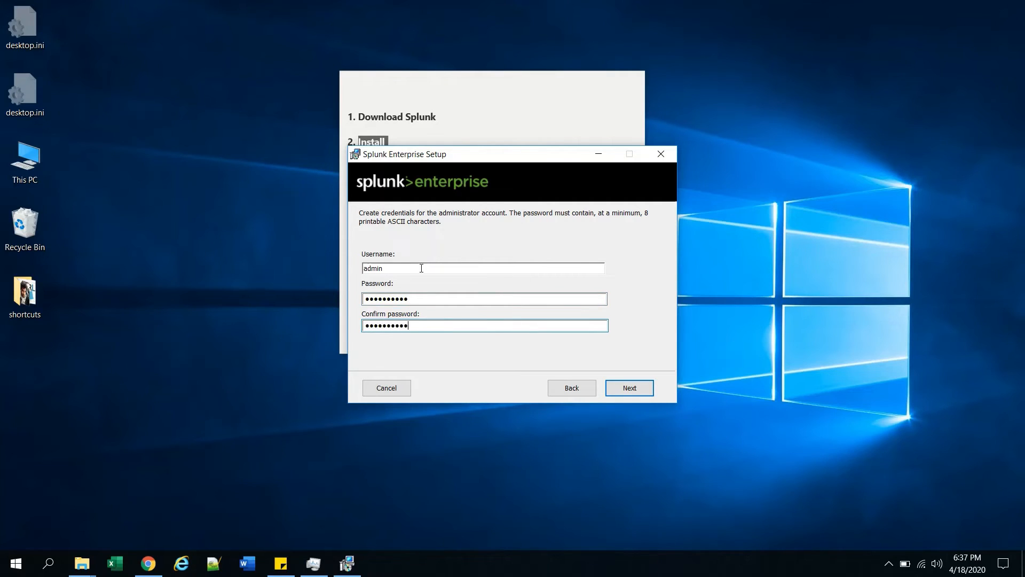
click(633, 392)
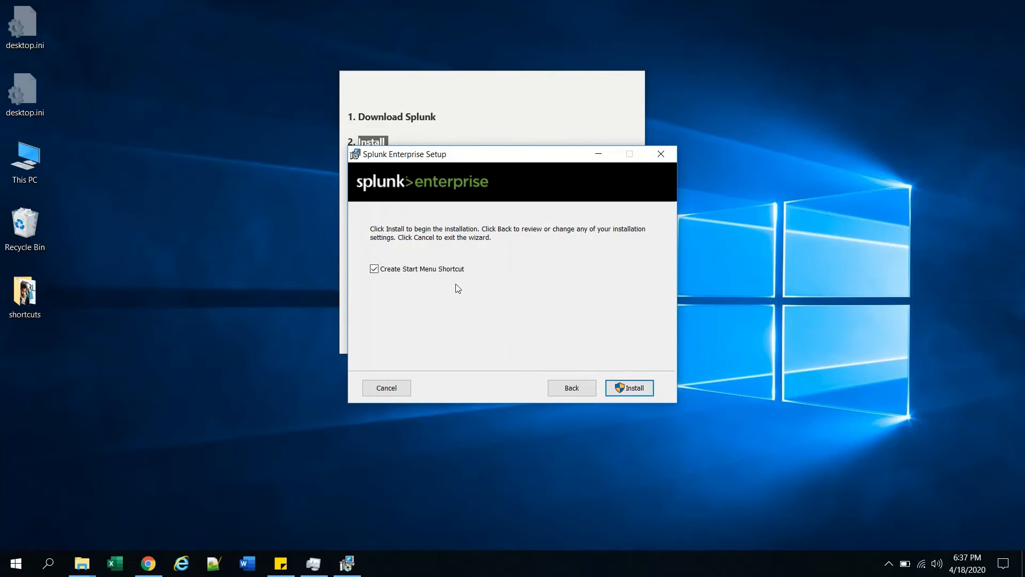
- Install Splunk Enterprise and finish setup with 'Launch browser' left checked
click(631, 391)
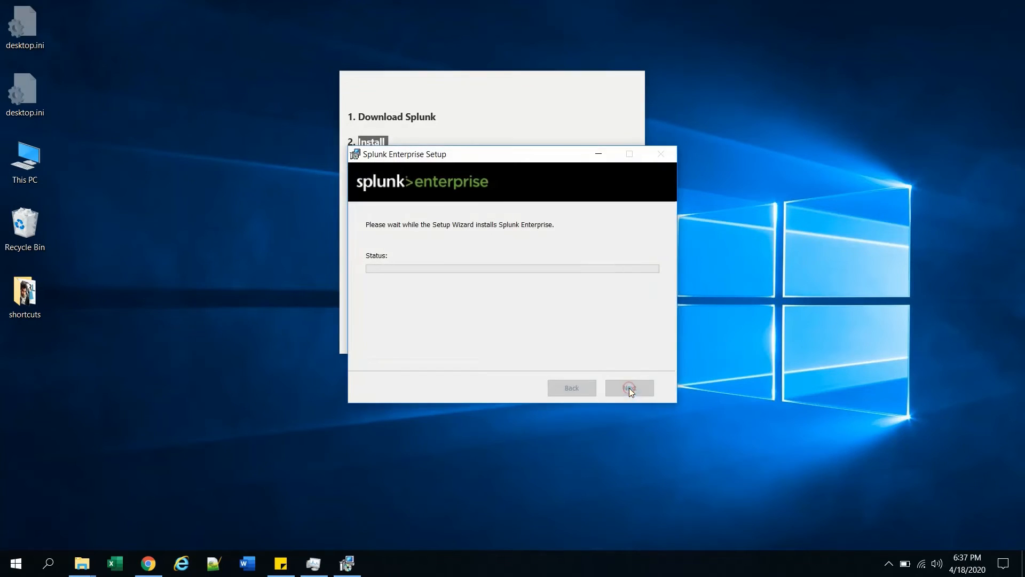
drag(492, 160, 459, 141)
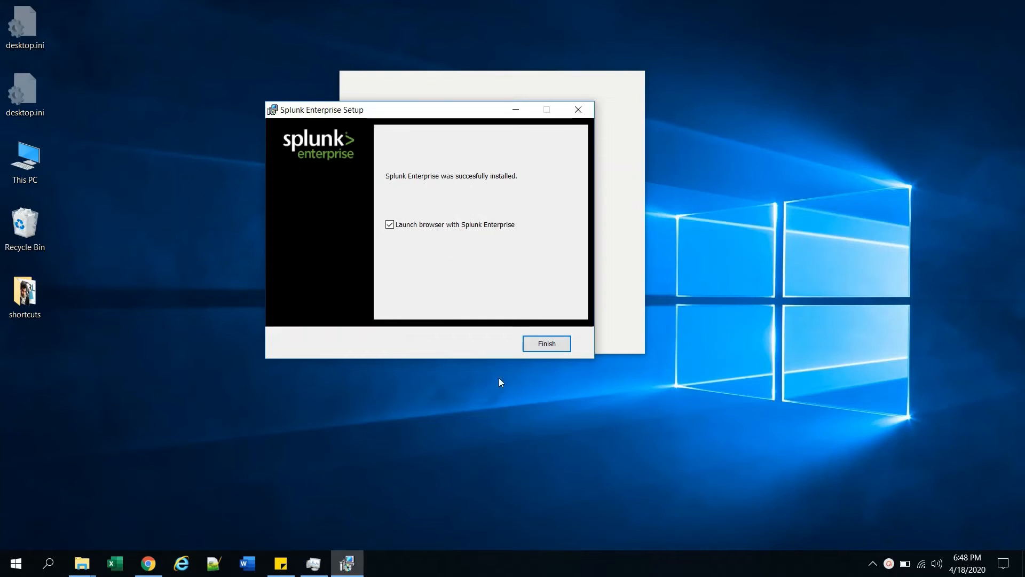
click(548, 345)
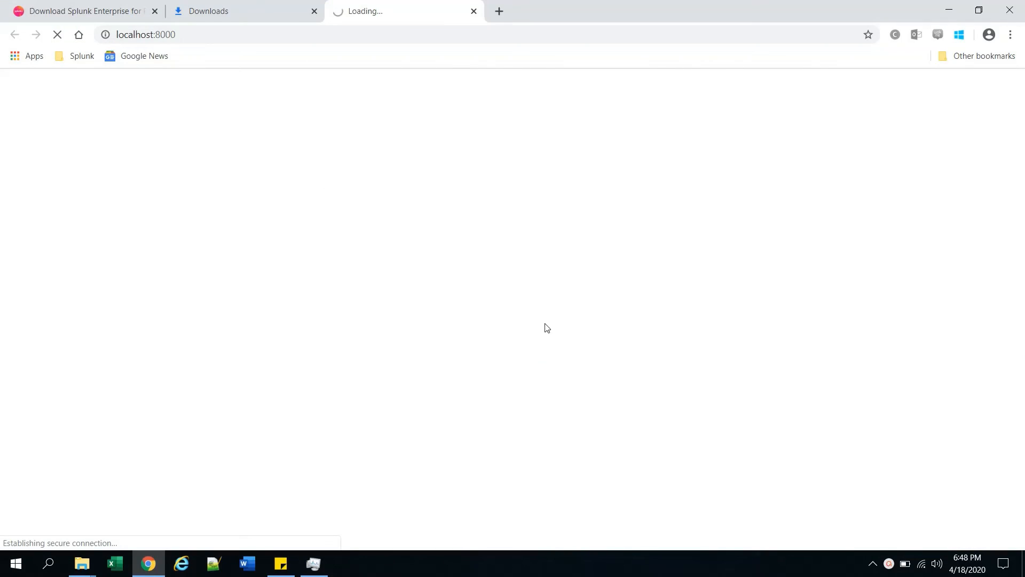
- Replace the failing localhost:8000 address with localhost:8001 and load it
click(338, 33)
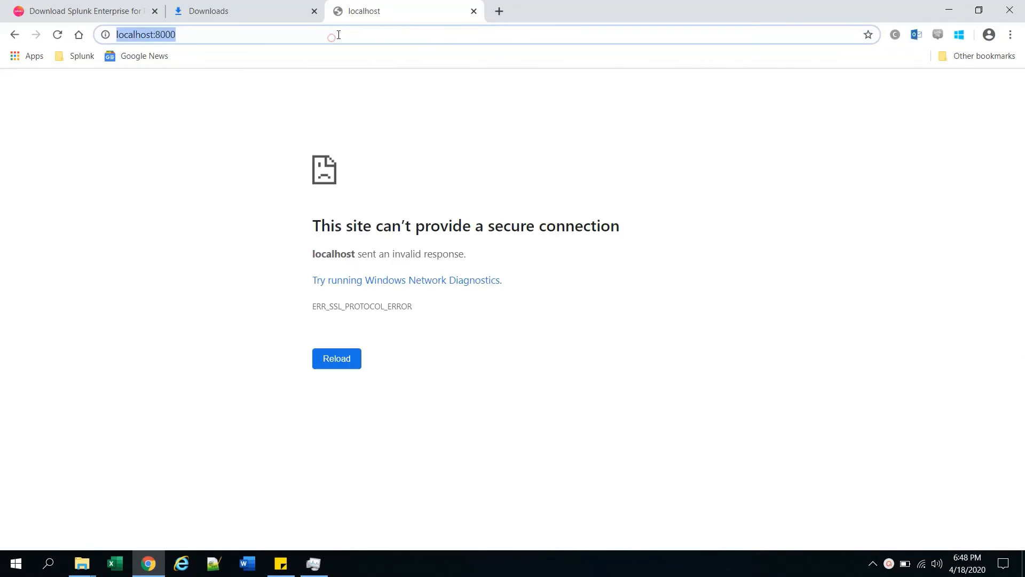
key(BackSpace)
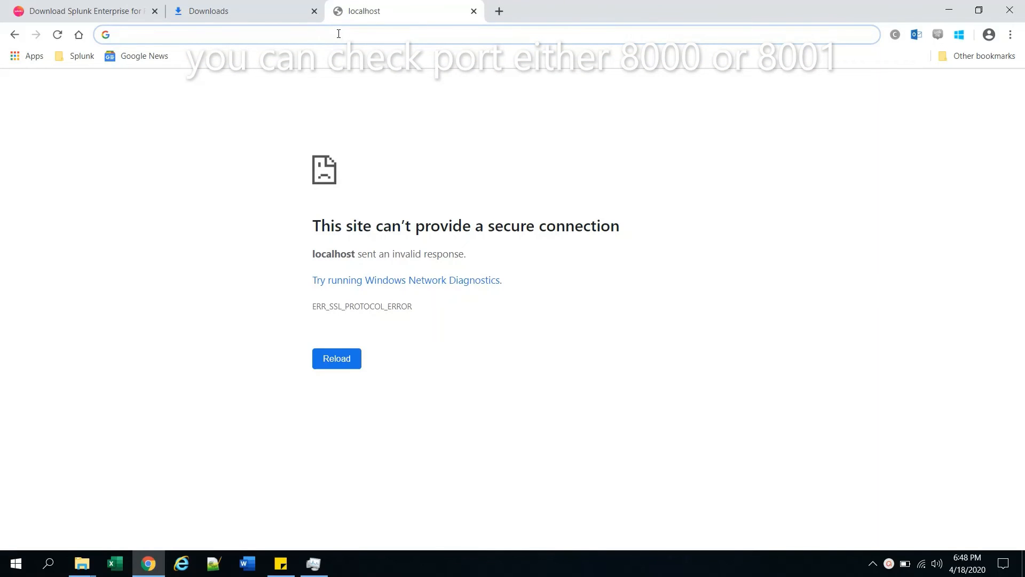
text(l)
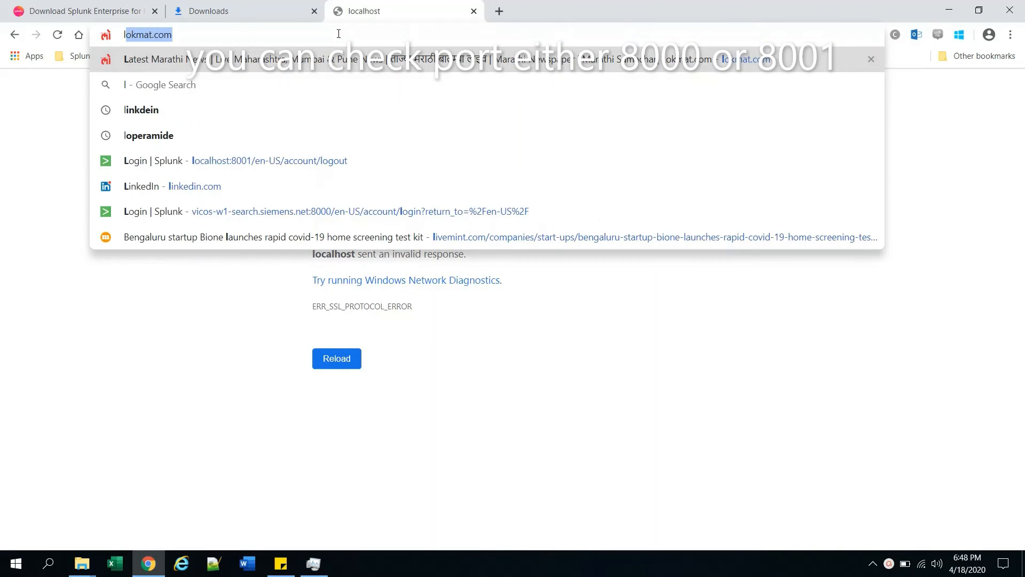
text(ocalhost:8001/en-US/account/logout)
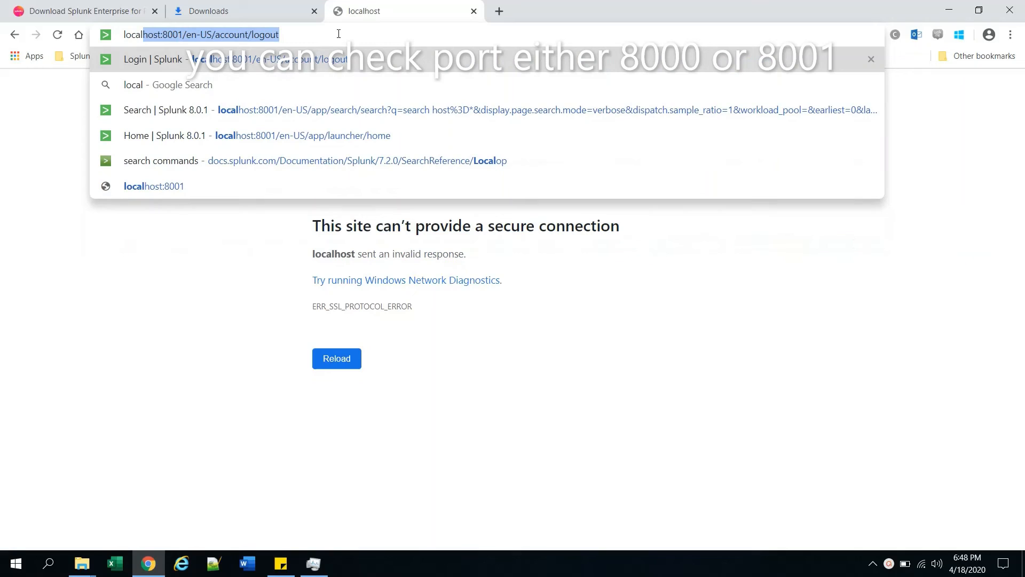
key(Right)
text(\\)
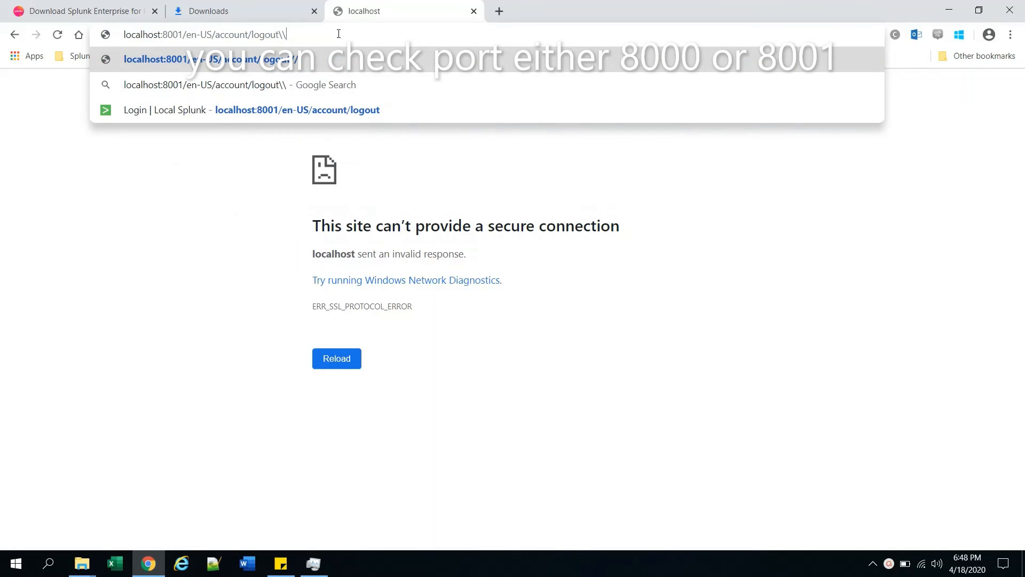
key(BackSpace)
key(BackSpace)
key(BackSpace)
key(BackSpace)
key(BackSpace)
key(BackSpace)
key(BackSpace)
key(BackSpace)
key(BackSpace)
key(BackSpace)
key(BackSpace)
key(BackSpace)
key(BackSpace)
key(BackSpace)
key(BackSpace)
key(BackSpace)
key(BackSpace)
key(BackSpace)
key(BackSpace)
key(BackSpace)
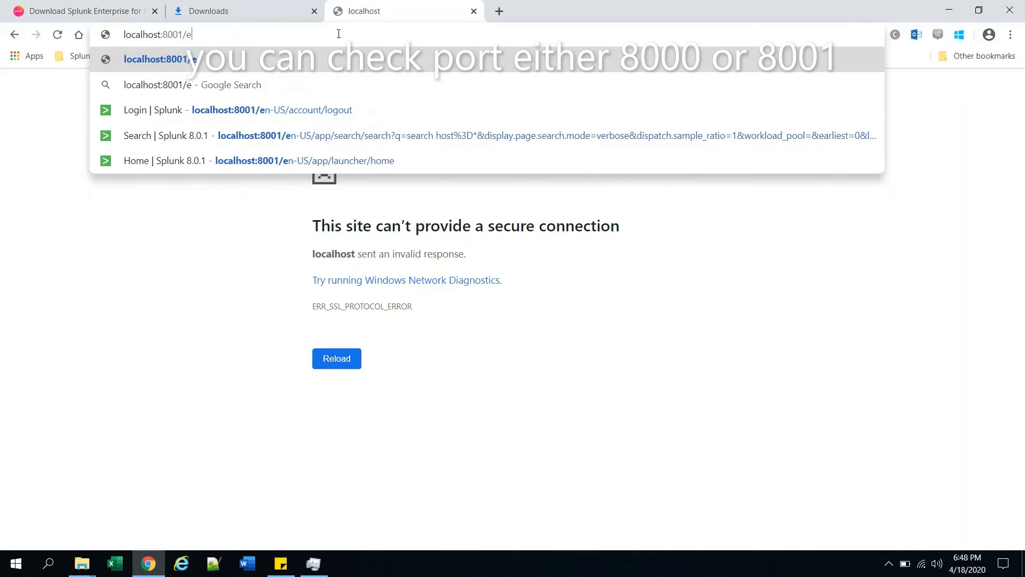
key(BackSpace)
key(Return)
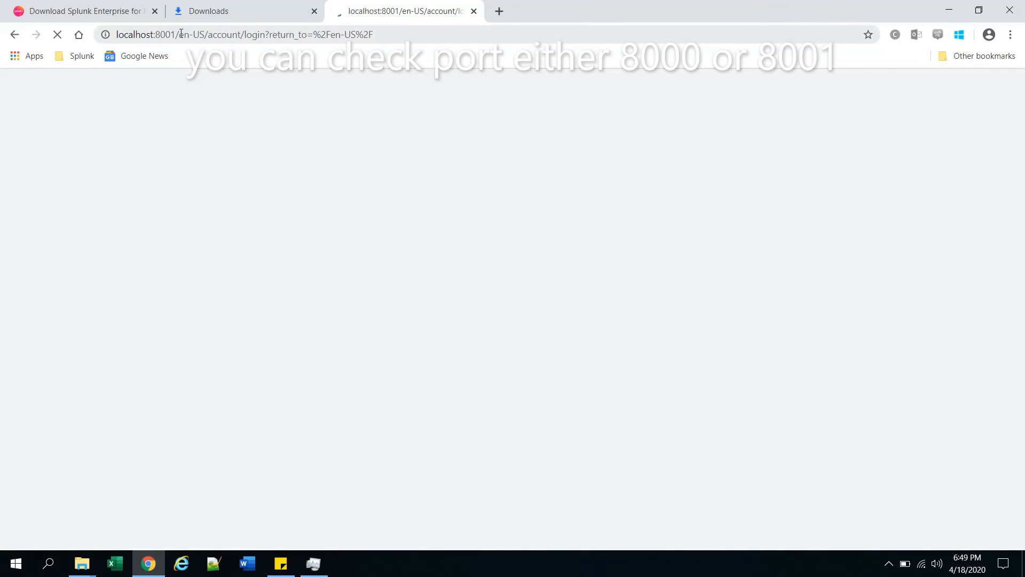
- Sign in to the localhost:8001 Splunk login with the admin username and its password
drag(180, 34, 673, 25)
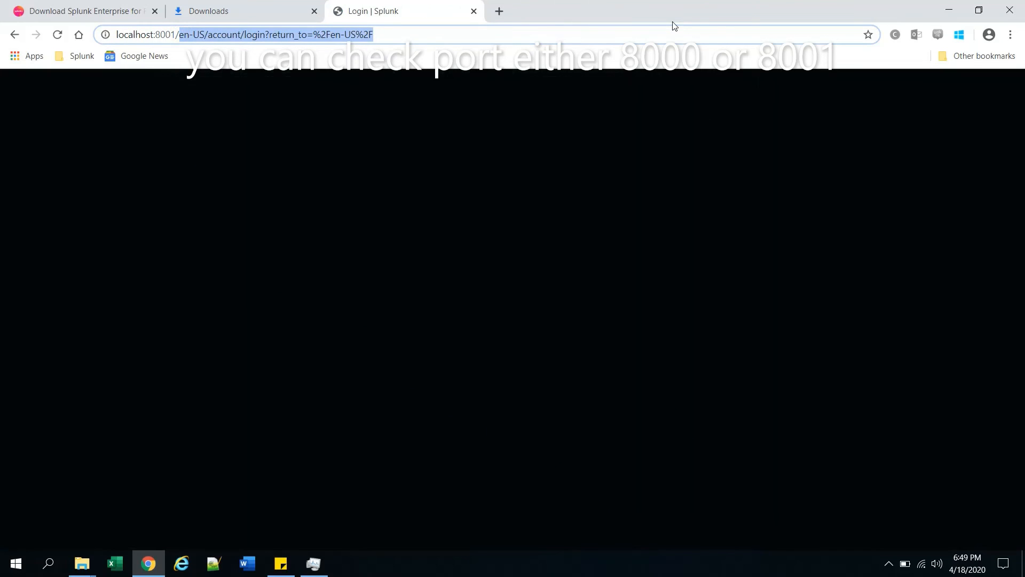
click(400, 34)
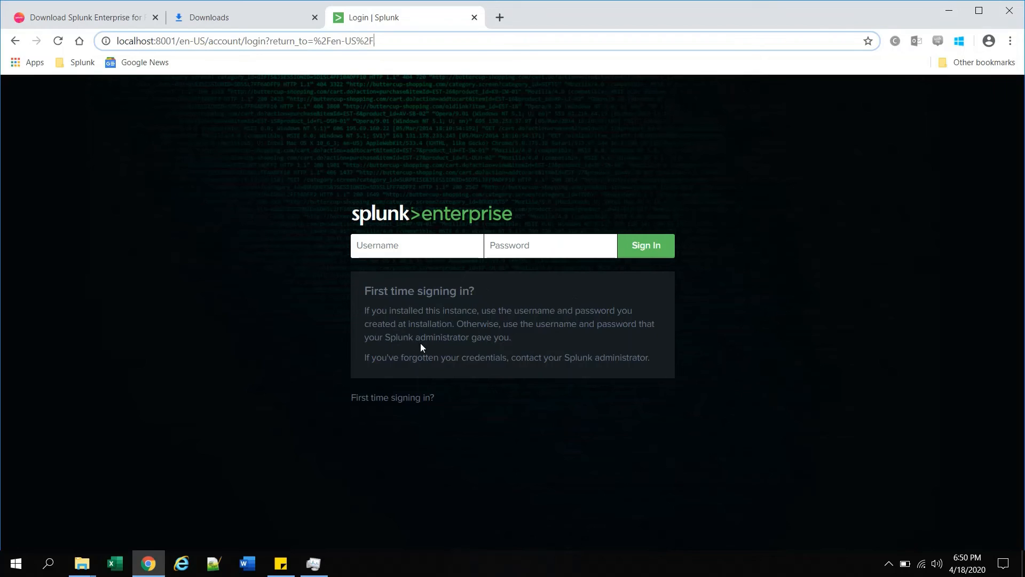
click(433, 244)
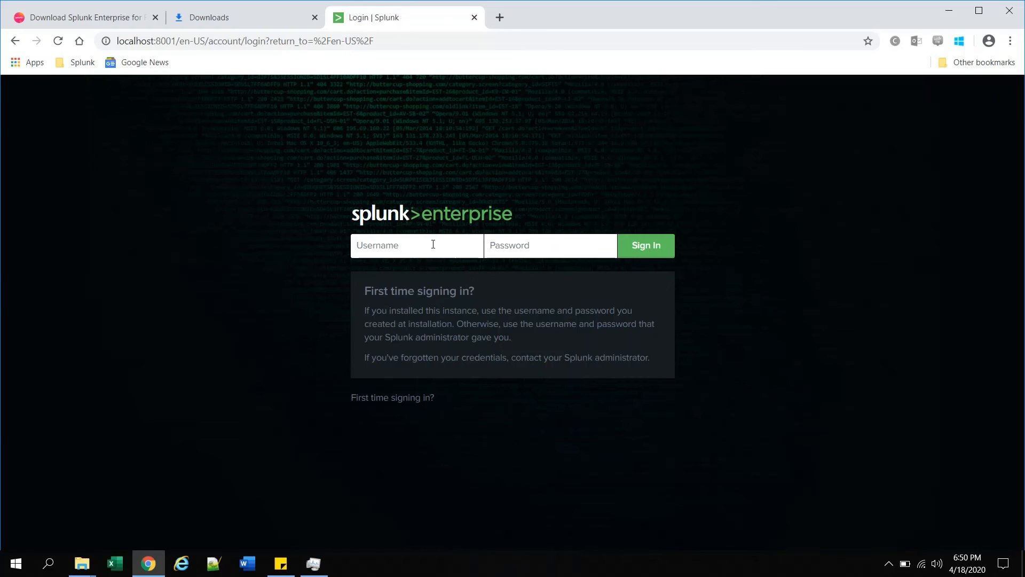
text(admin)
key(Tab)
text(changeme12)
click(640, 250)
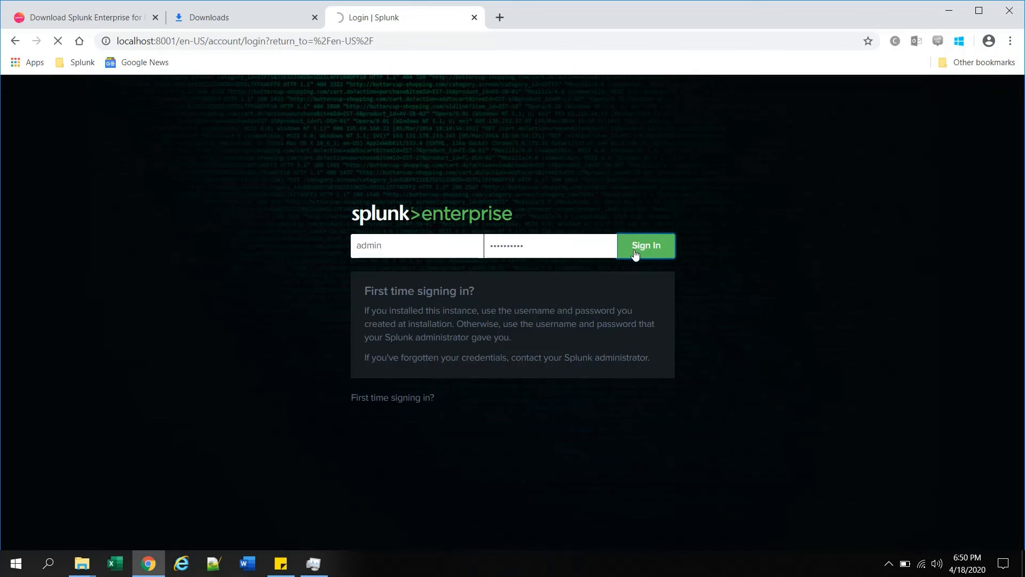